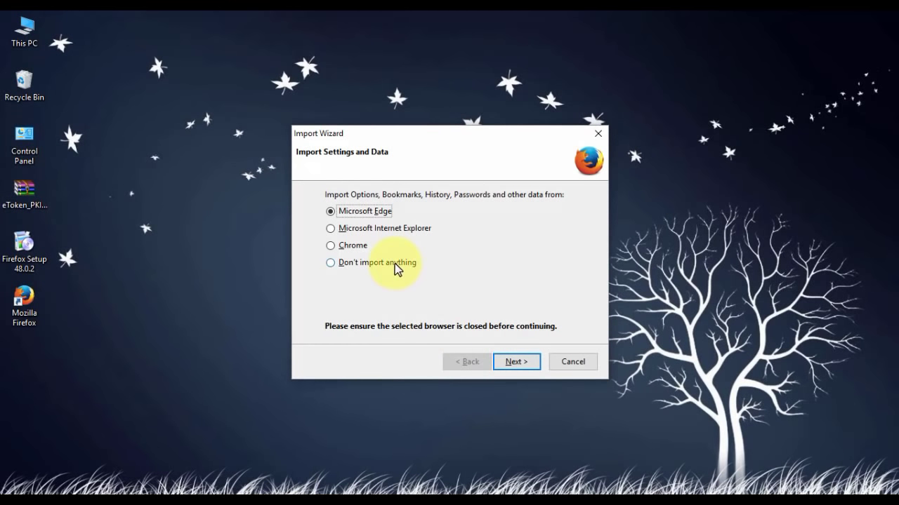
- Complete the import wizard with Don't import anything, and close the two extra startup tabs, keeping only Welcome to Firefox
click(395, 263)
click(510, 364)
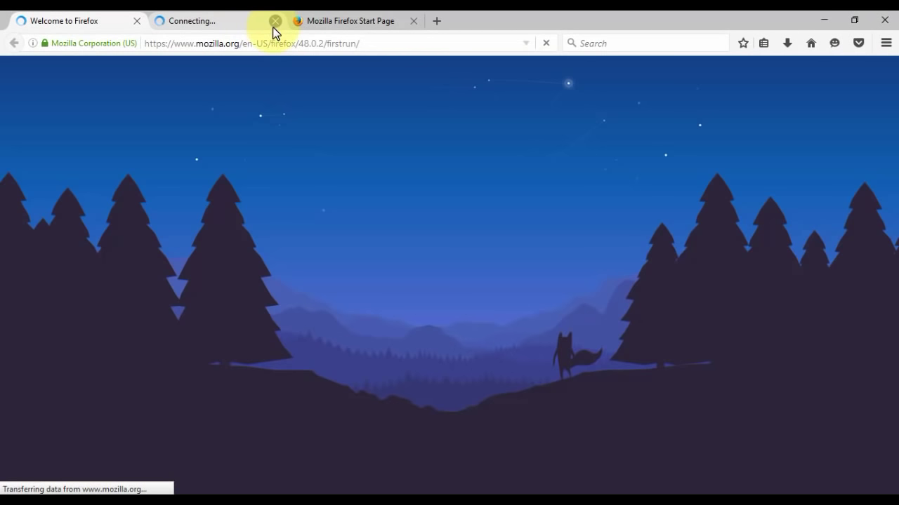
click(273, 26)
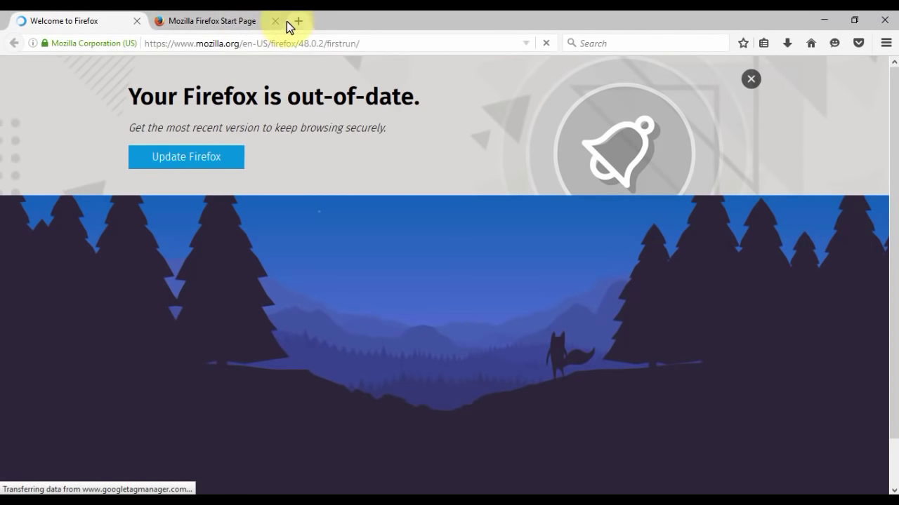
click(276, 22)
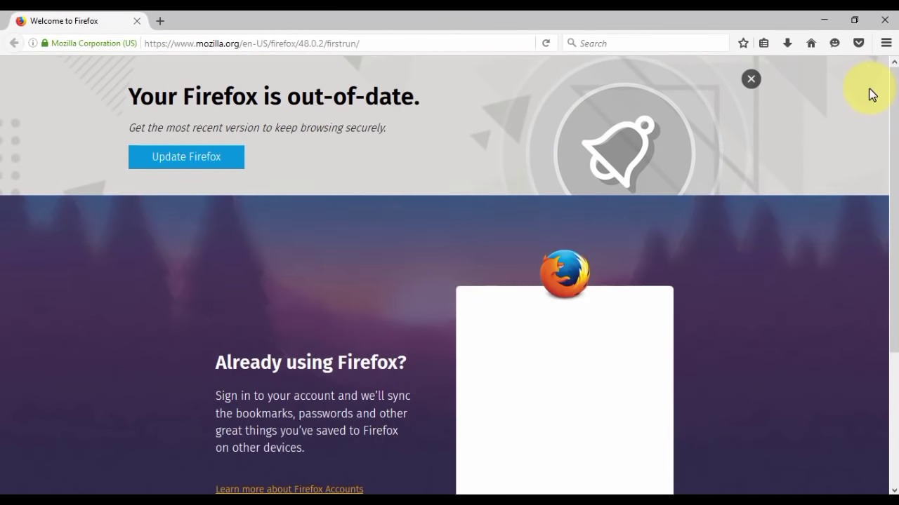
- Set the Firefox update preference in the Advanced options to Never check for updates
click(886, 43)
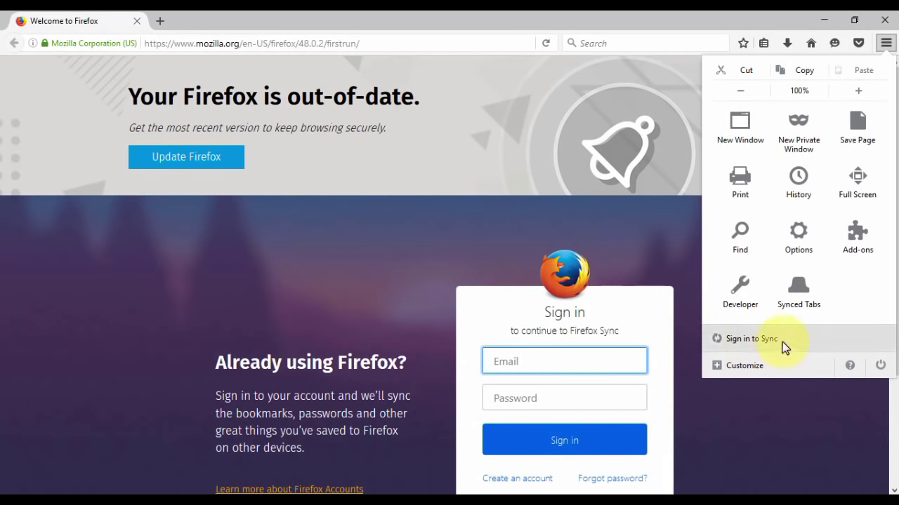
click(816, 240)
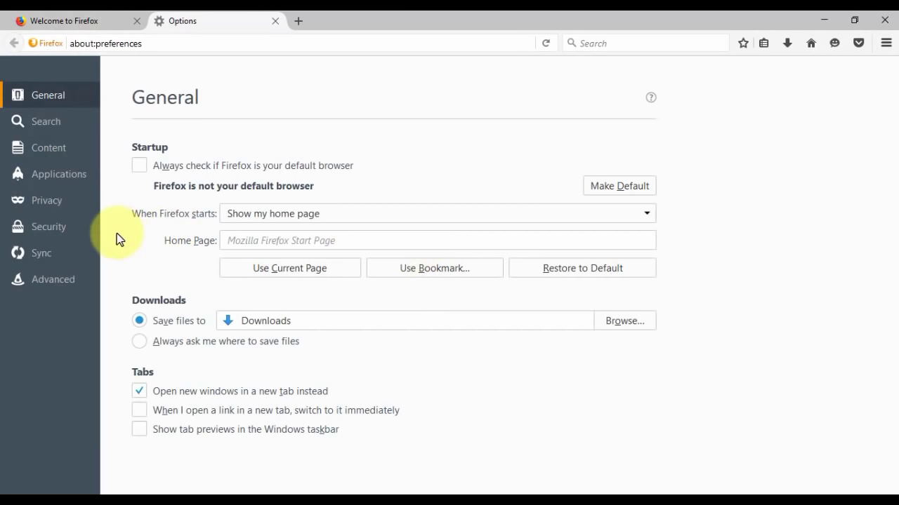
click(67, 289)
click(392, 135)
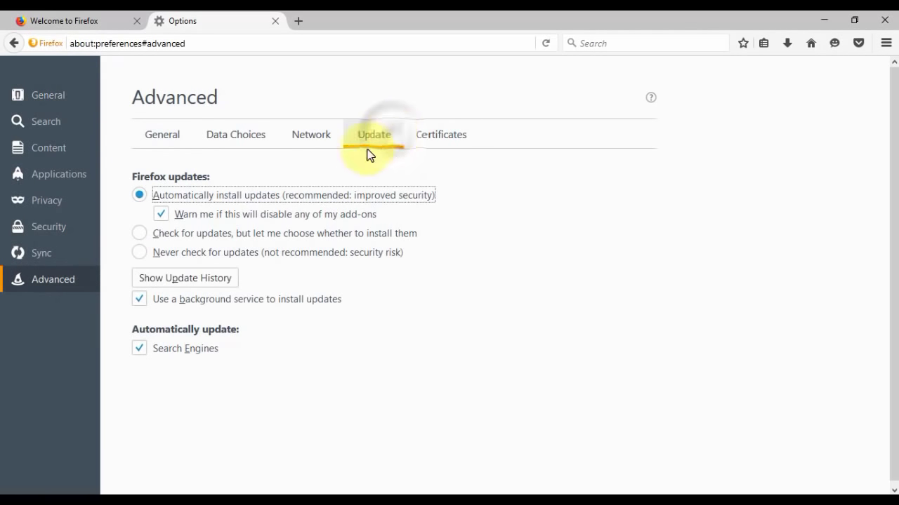
click(186, 254)
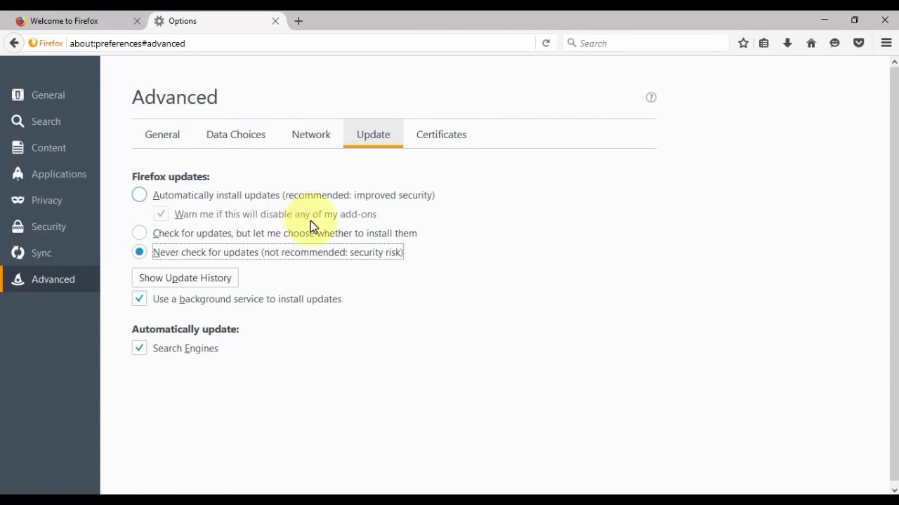
- Close Firefox together with both of its open tabs
click(102, 28)
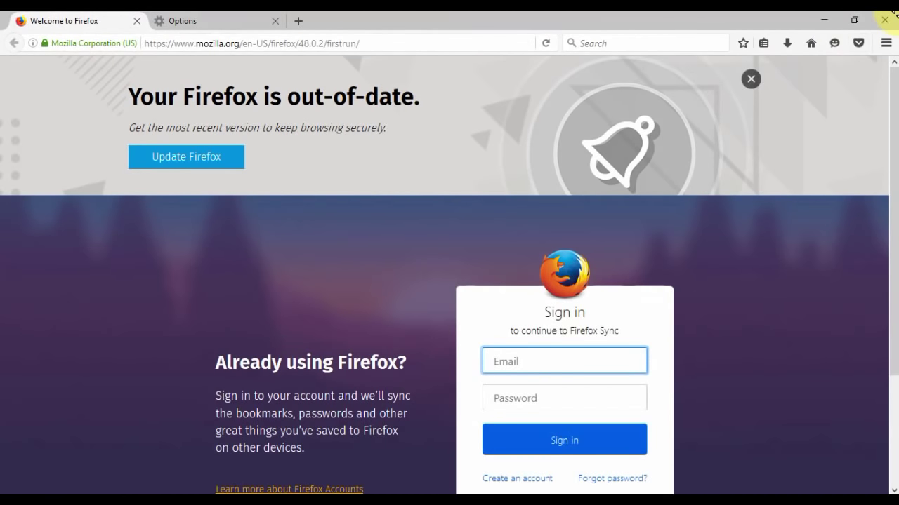
click(885, 19)
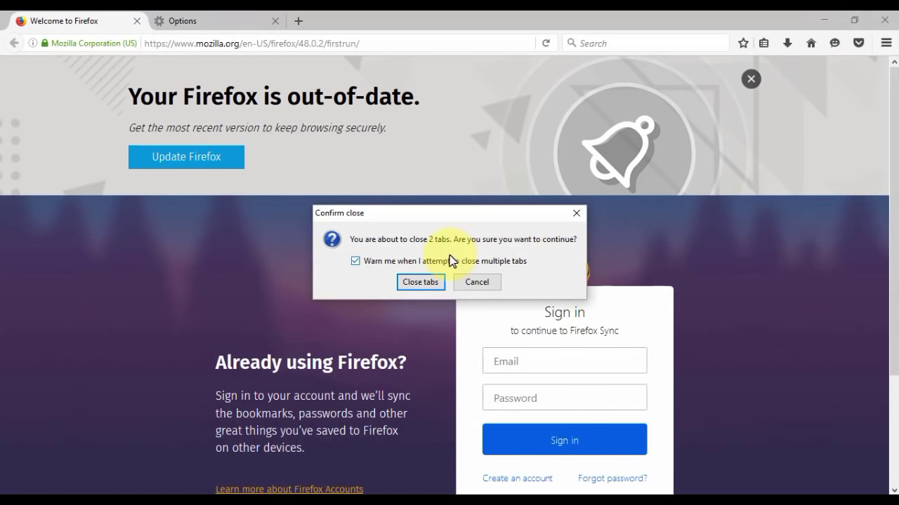
click(427, 283)
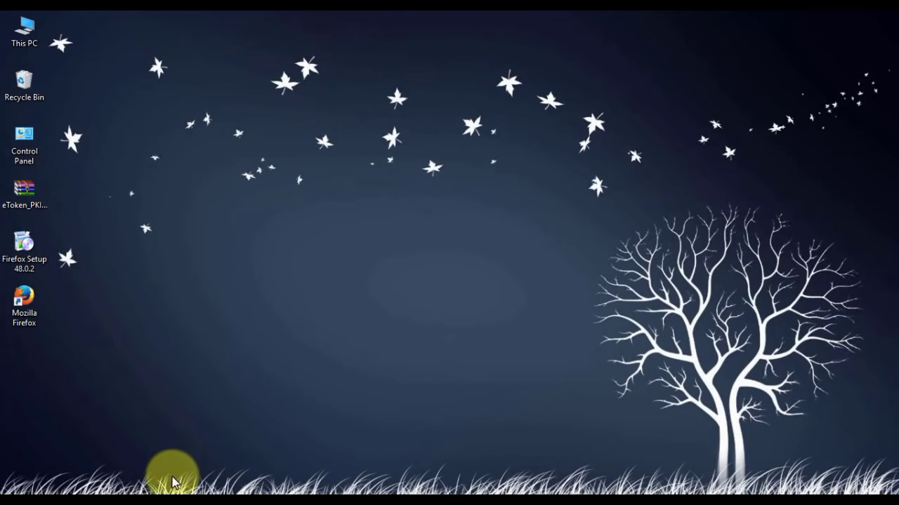
- Relaunch Firefox and show its About Firefox version information
click(40, 309)
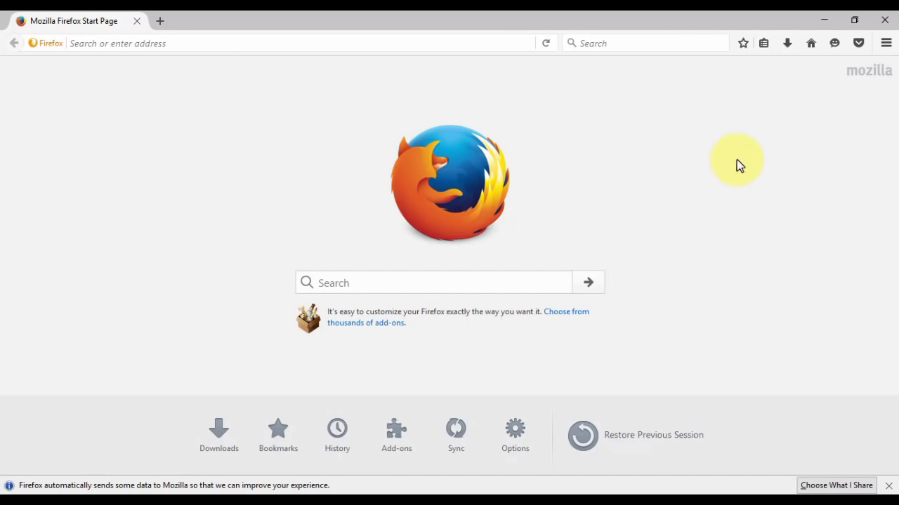
click(886, 44)
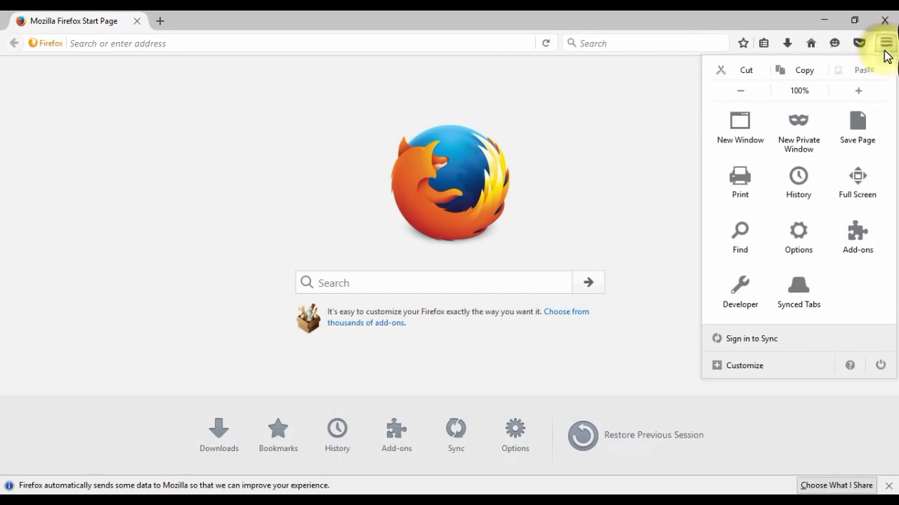
click(845, 362)
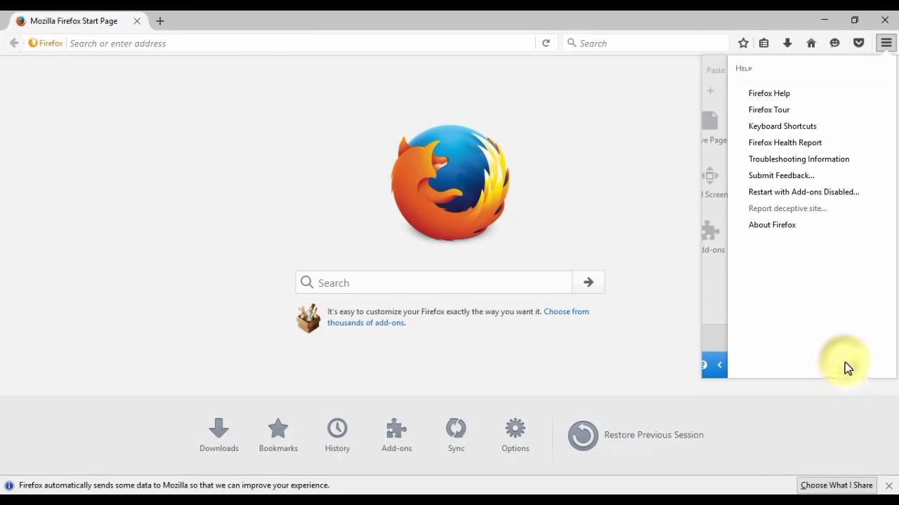
click(815, 228)
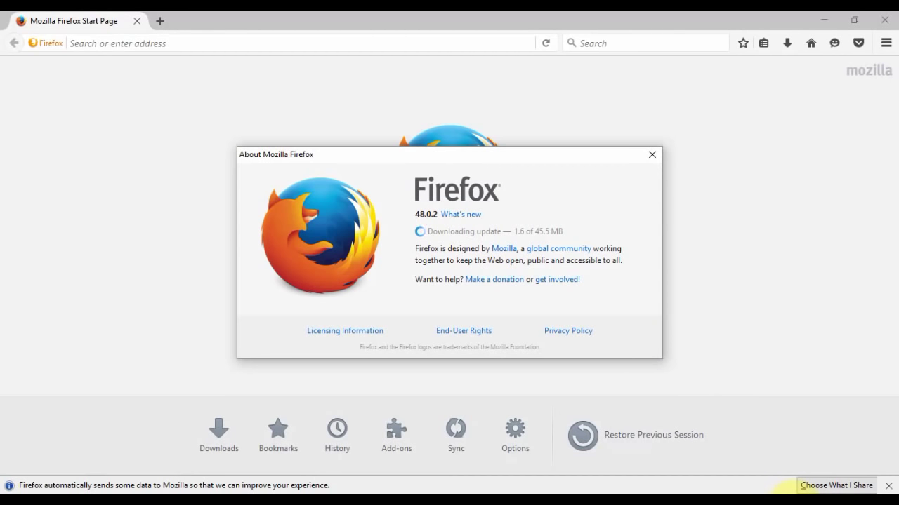
- Turn off the computer's Wi-Fi to interrupt the Firefox update download, and dismiss the About Mozilla Firefox window
click(806, 486)
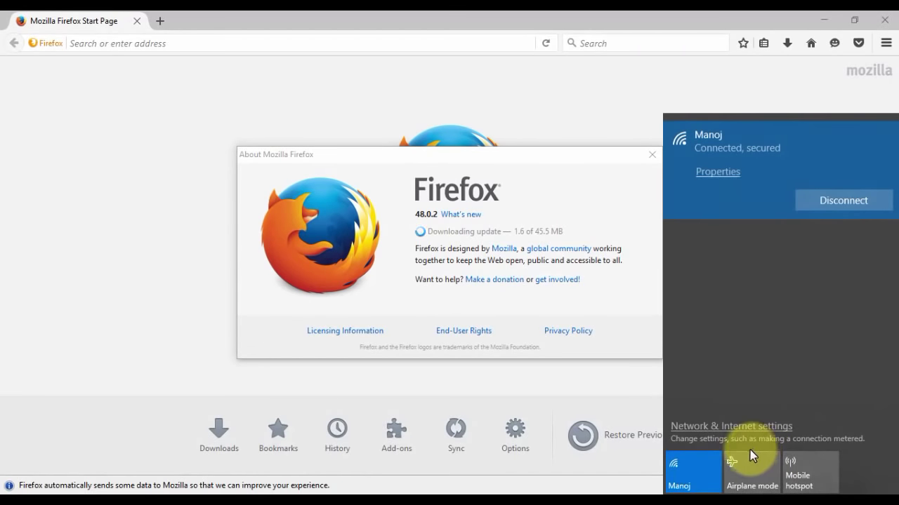
click(706, 481)
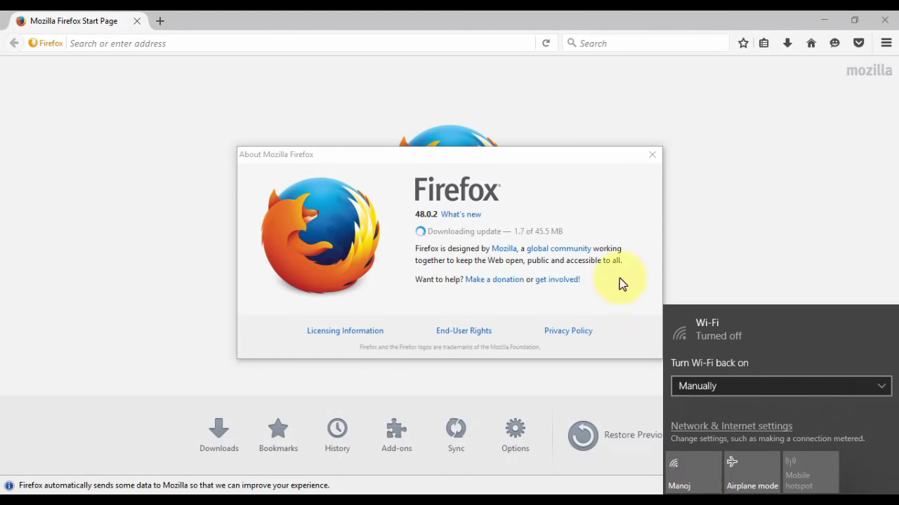
click(652, 156)
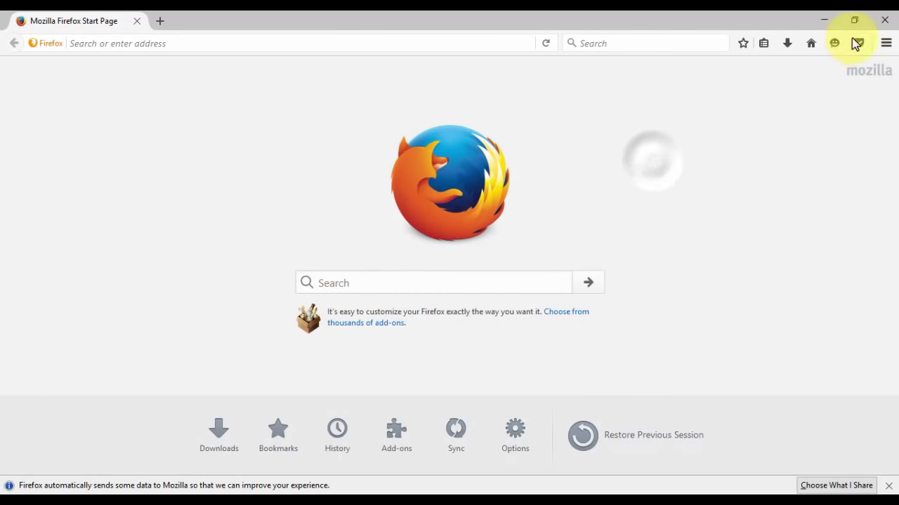
- Restart Firefox and dismiss the Software Update dialog
click(884, 19)
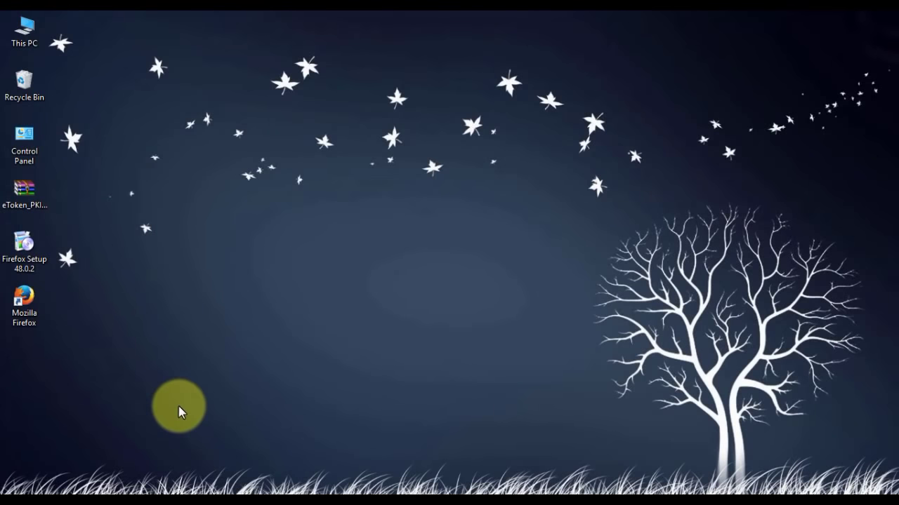
double_click(42, 304)
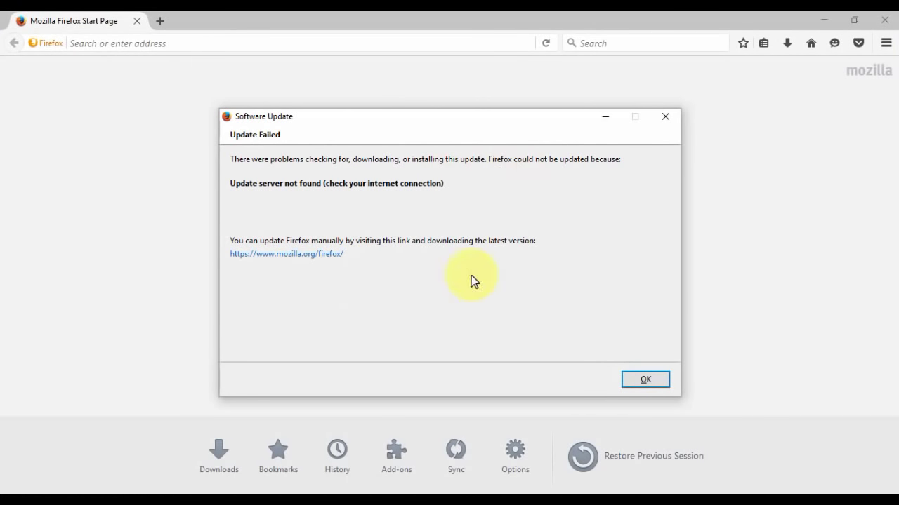
click(640, 378)
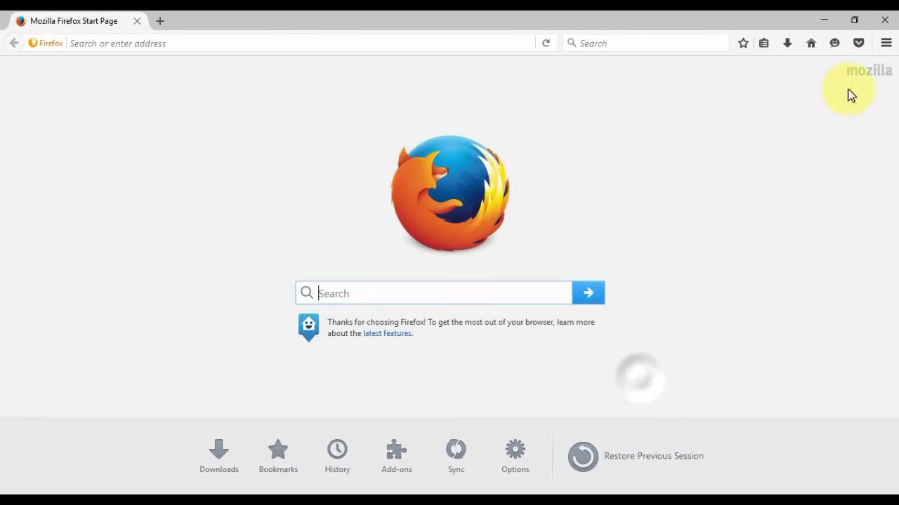
- Check the Firefox update preference in the Advanced options, and close the Options page
click(886, 44)
click(799, 233)
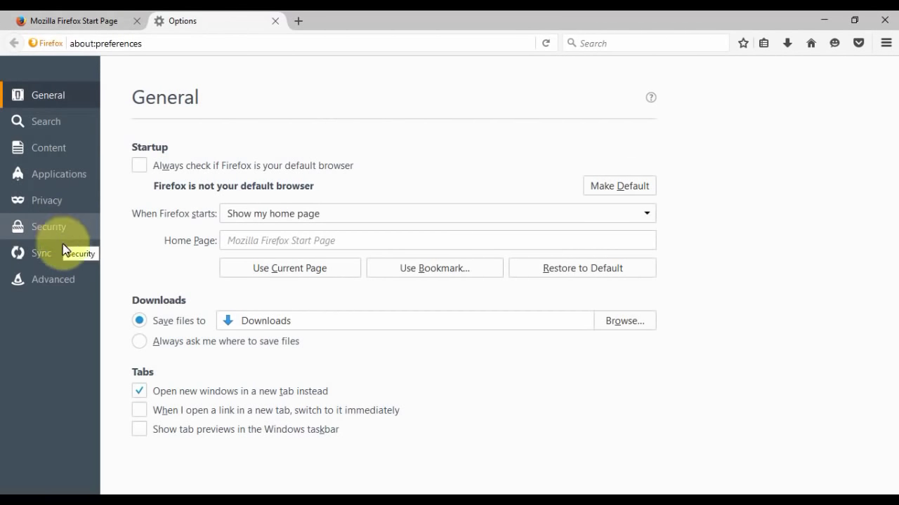
click(62, 281)
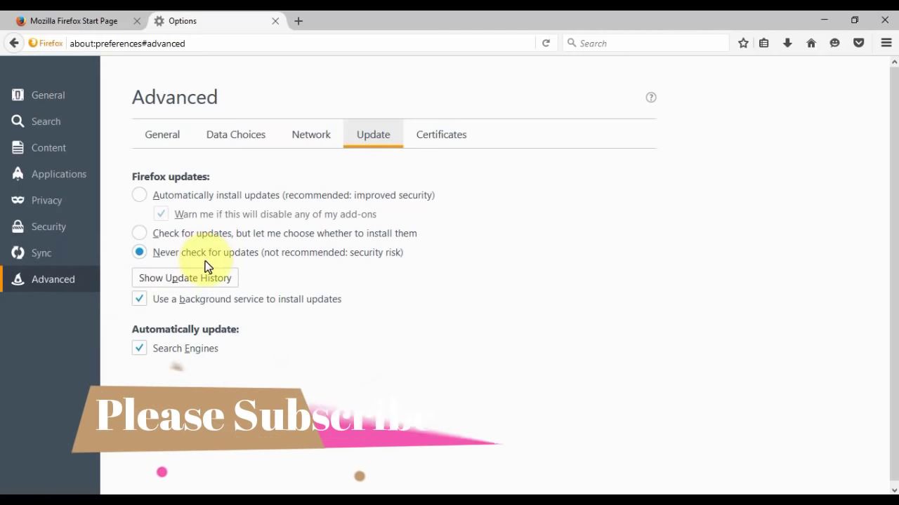
click(275, 20)
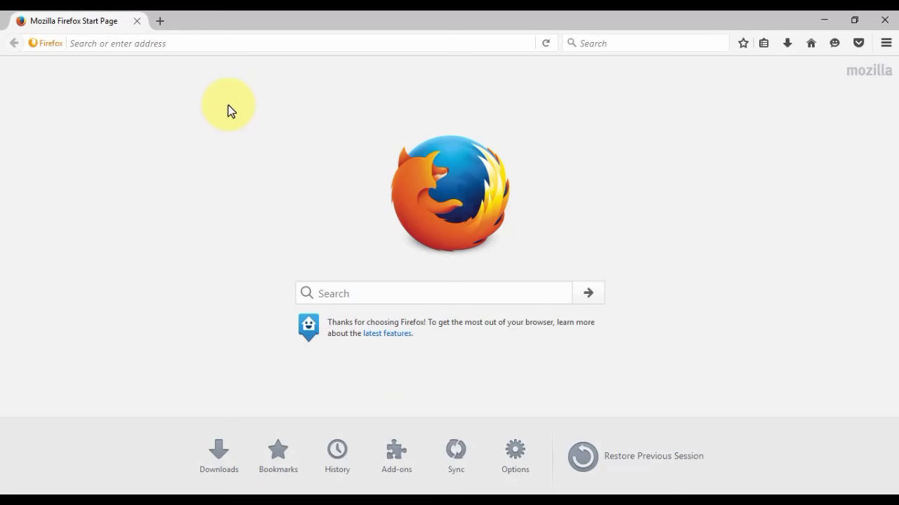
- Search the web for java, and start the Free Java Download from the java.com download page
click(133, 45)
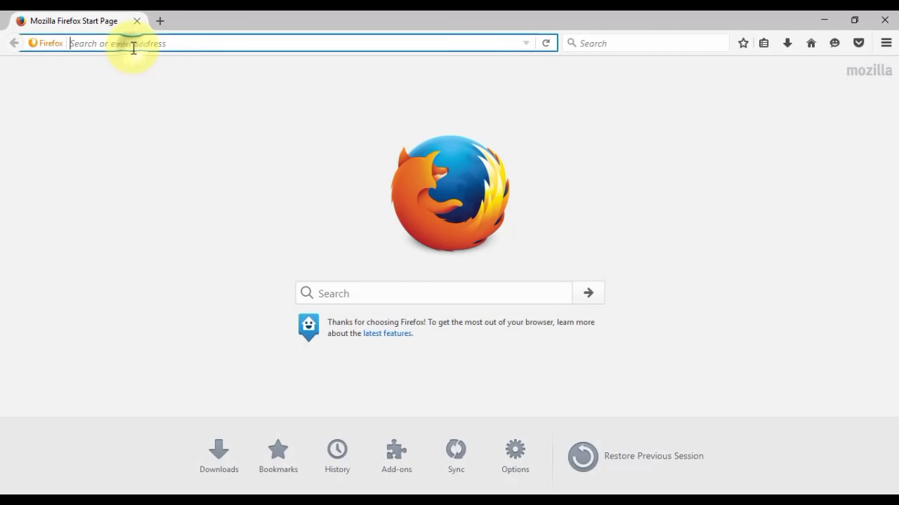
text(jav)
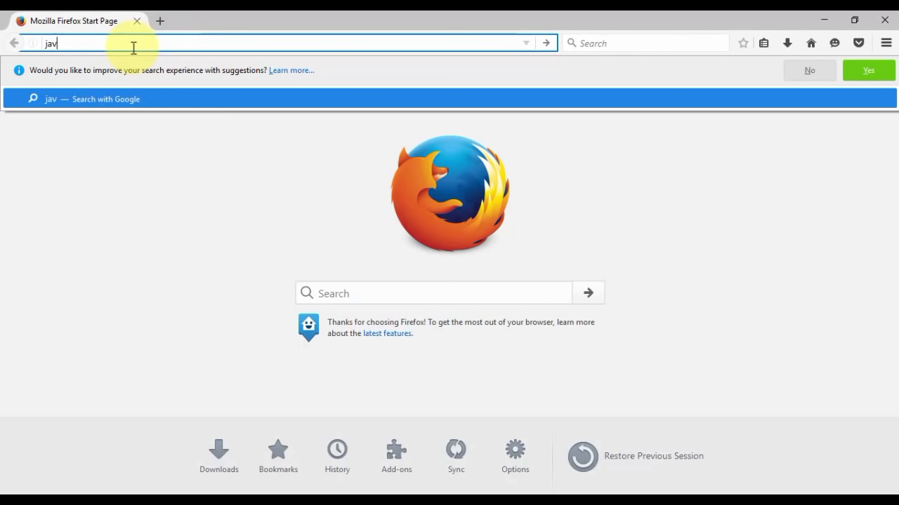
text(a)
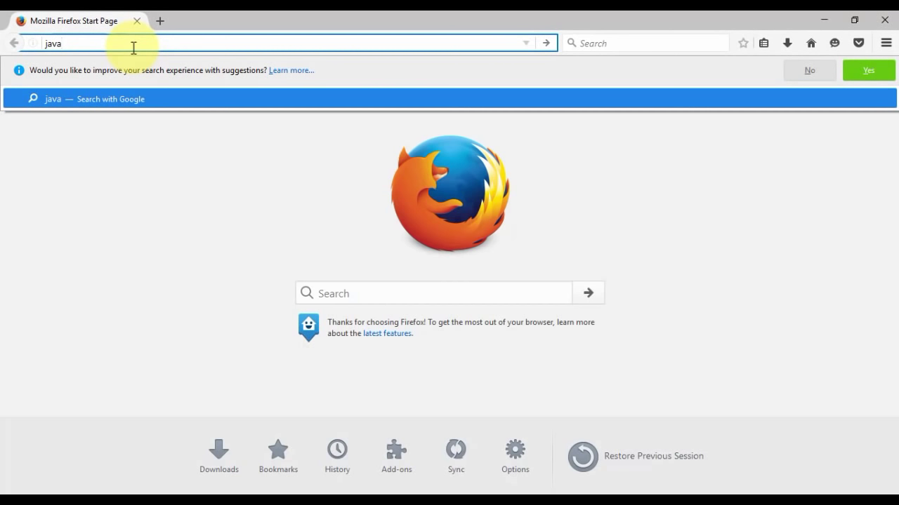
key(Return)
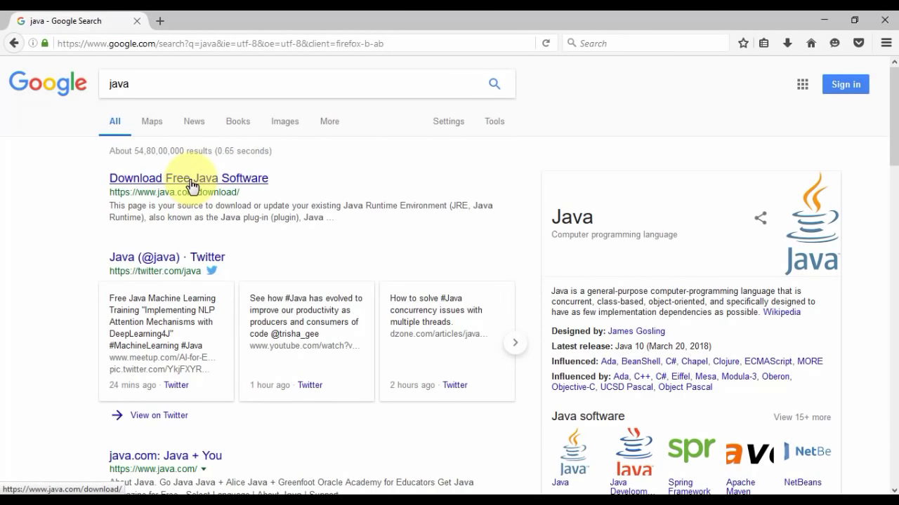
click(192, 185)
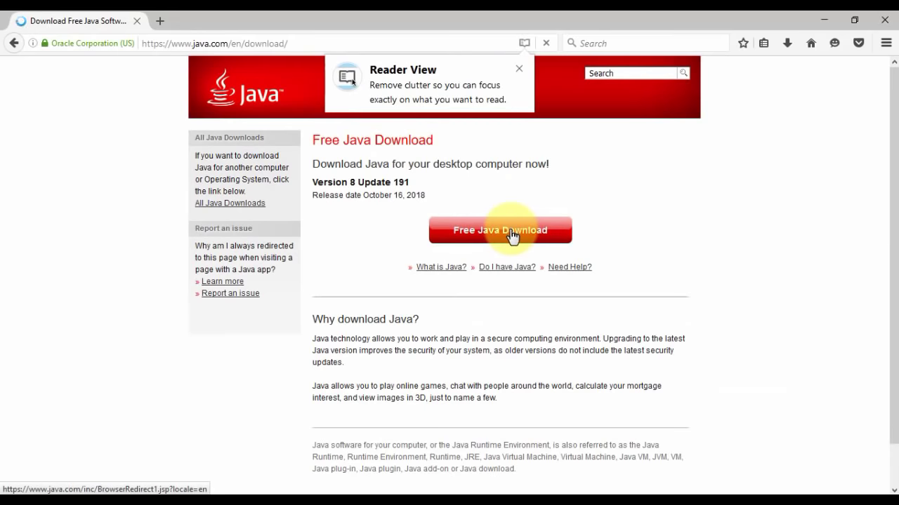
click(511, 235)
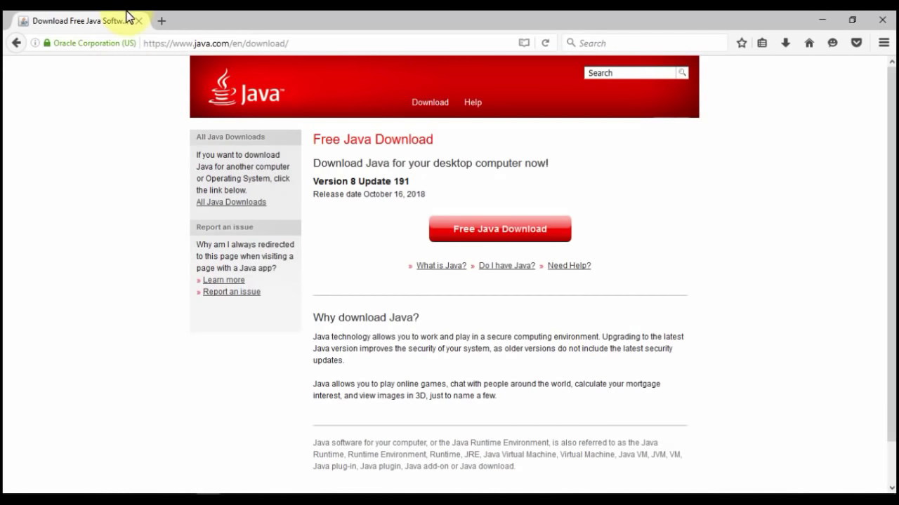
- Search the web for emudhra in a new tab
click(161, 21)
text(e)
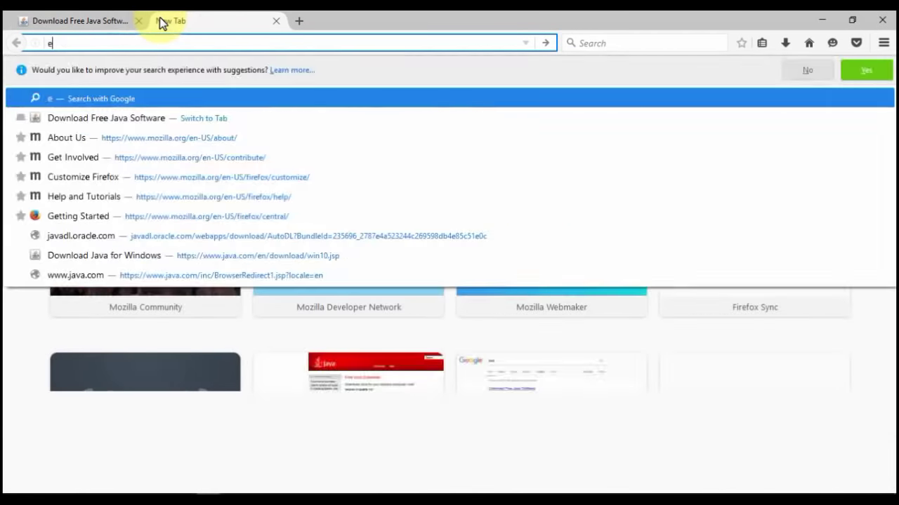
text(mu)
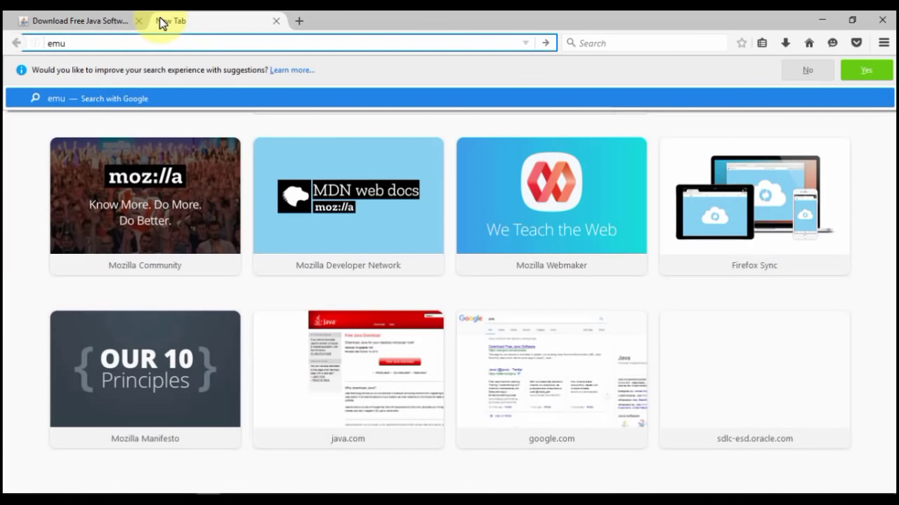
text(dr)
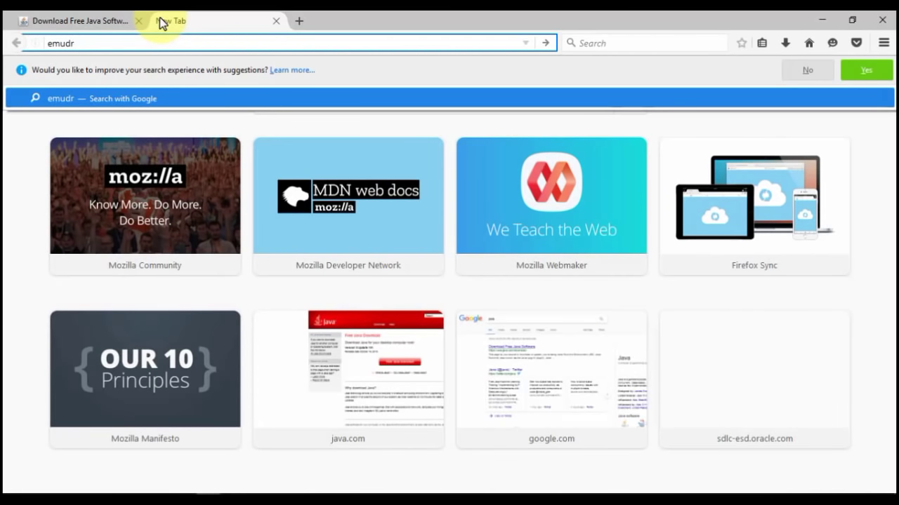
key(BackSpace)
text(hra)
key(Return)
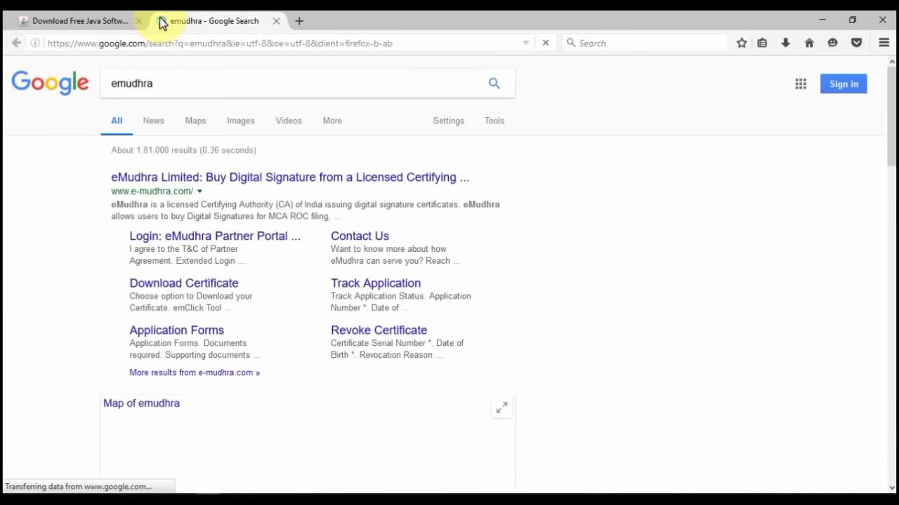
- Open the eMudhra website's Complete Repository page and locate the Token Drivers list
click(159, 184)
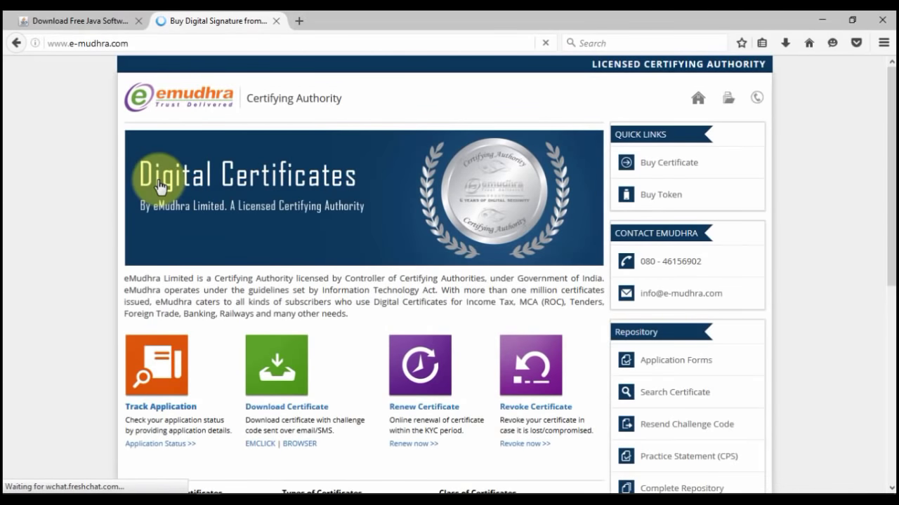
scroll(668, 425, down, 3)
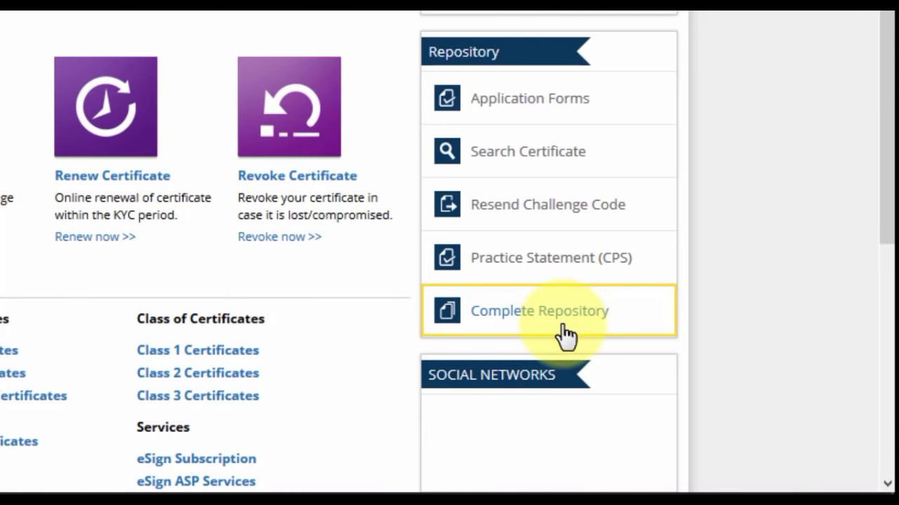
click(566, 336)
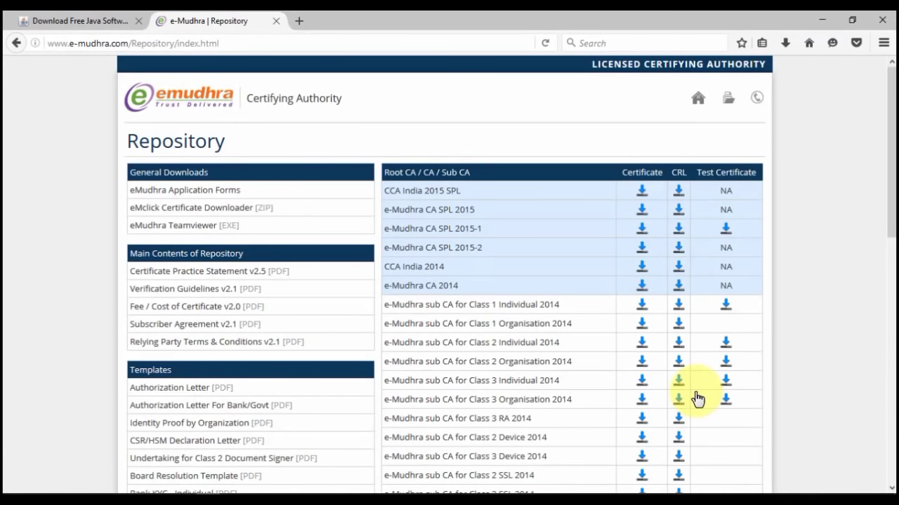
scroll(192, 351, down, 5)
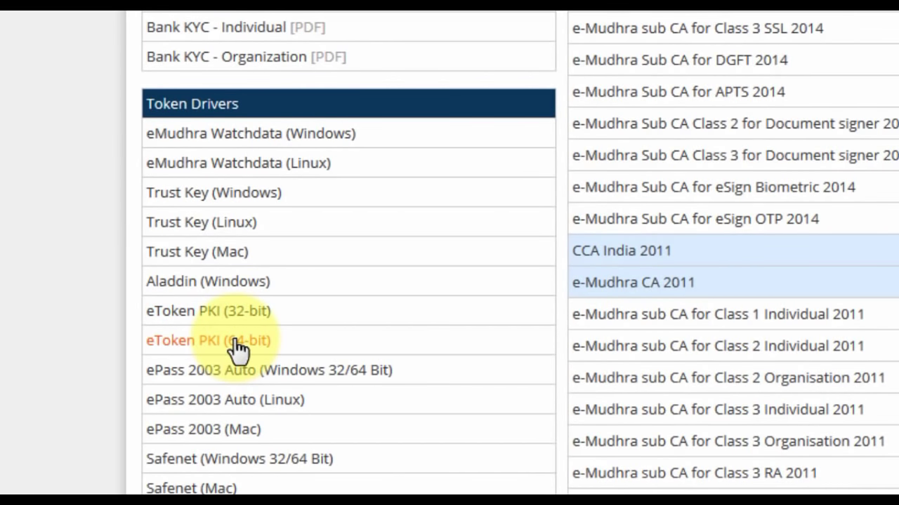
scroll(238, 345, down, 1)
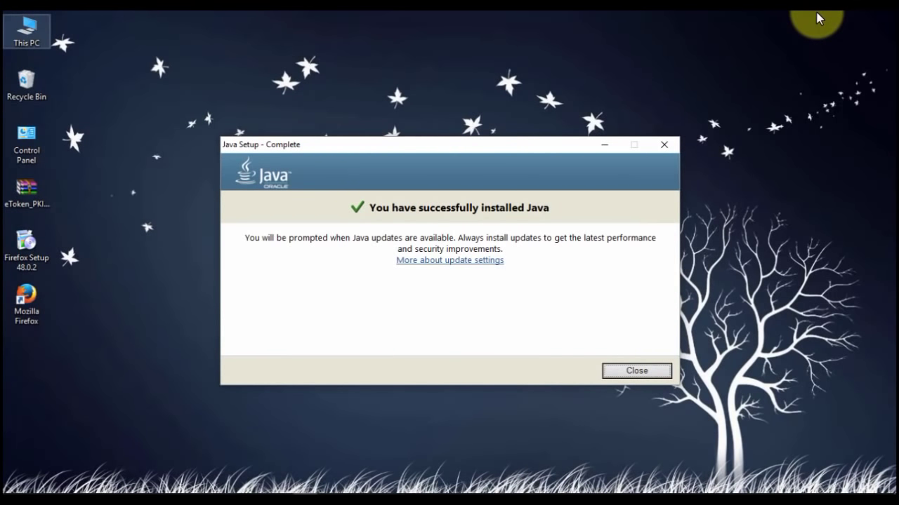
- View the properties of This PC, and close the completed Java Setup window
key(shift+F10)
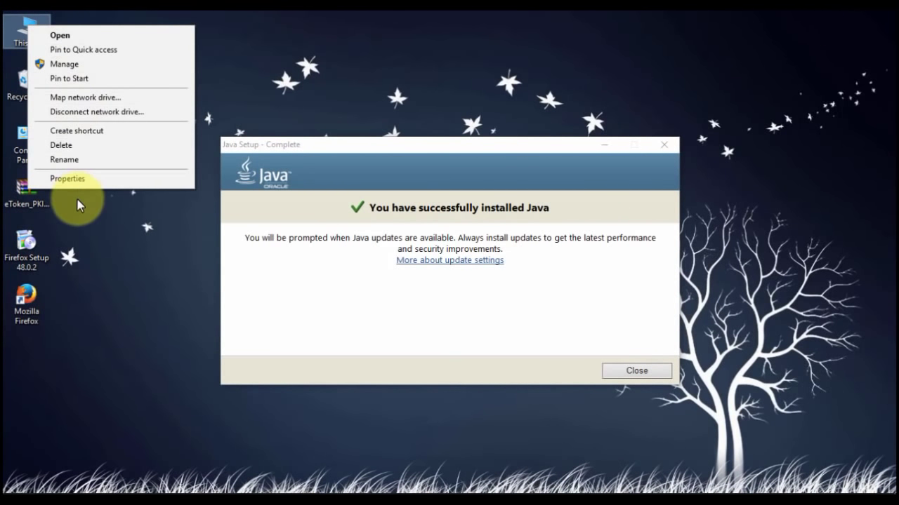
click(80, 179)
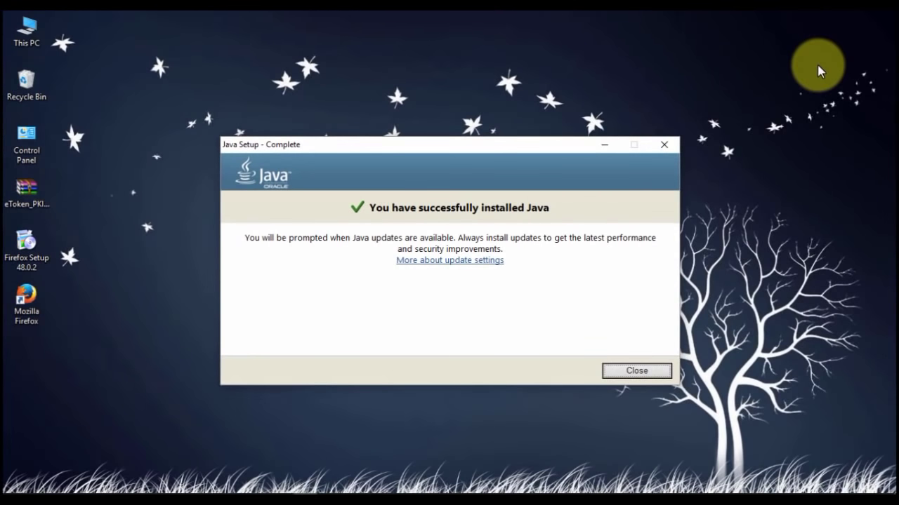
key(Return)
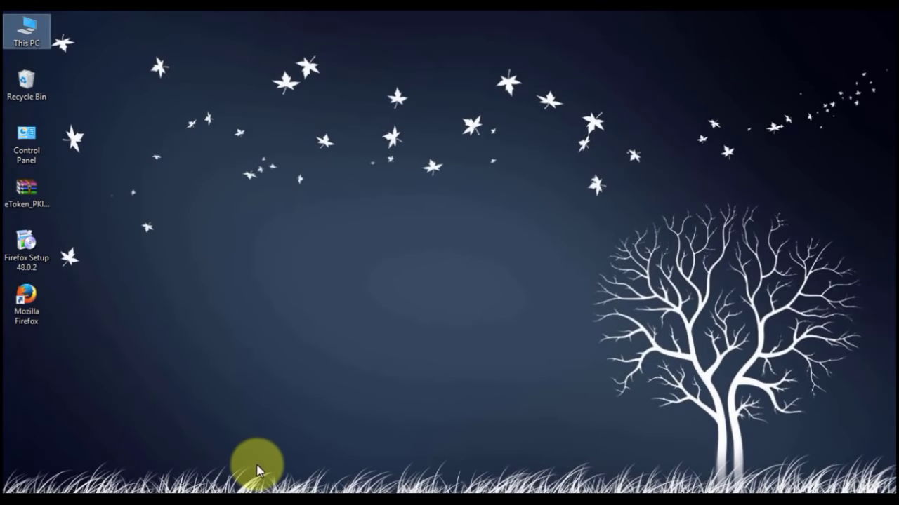
- Switch to Firefox, download the eToken PKI (64-bit) token driver from the eMudhra repository, and minimize the browser
click(210, 488)
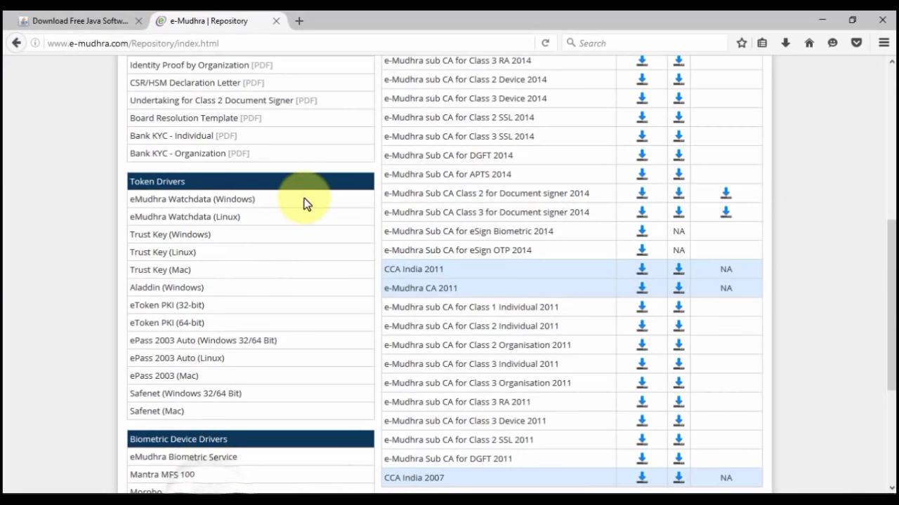
scroll(304, 197, down, 1)
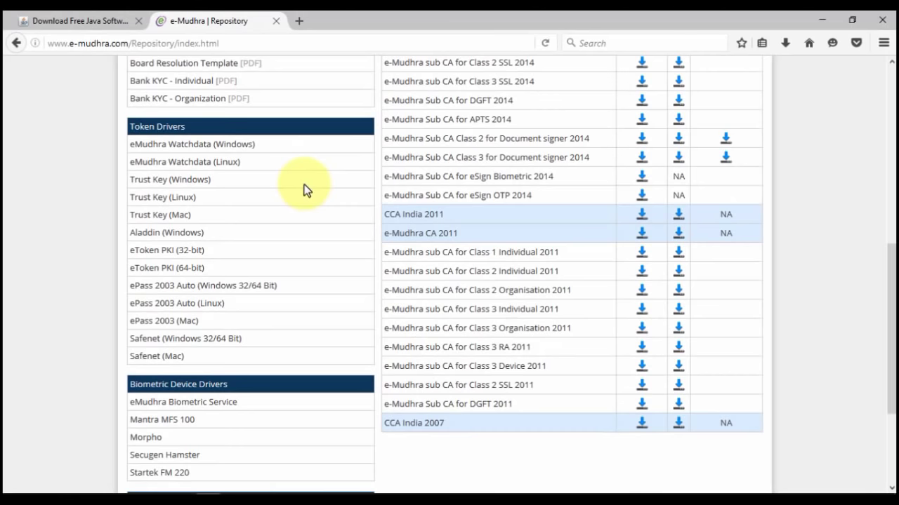
click(196, 270)
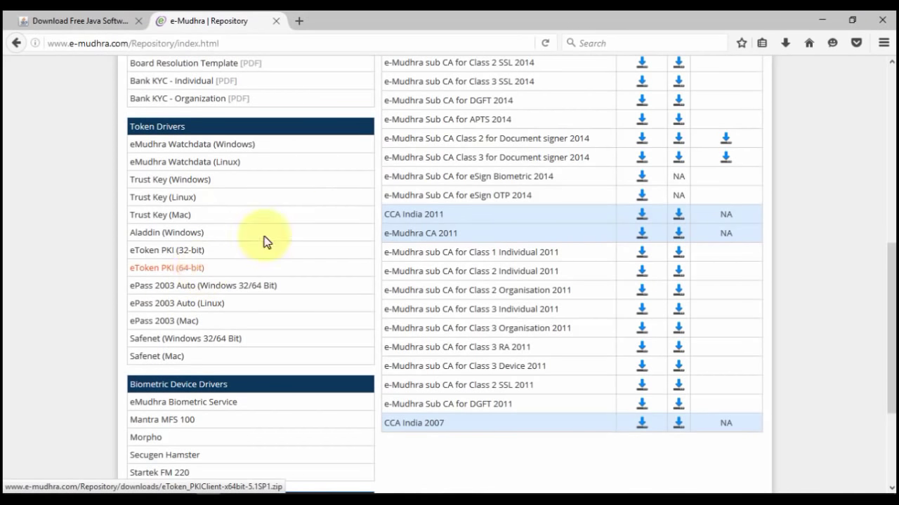
click(824, 21)
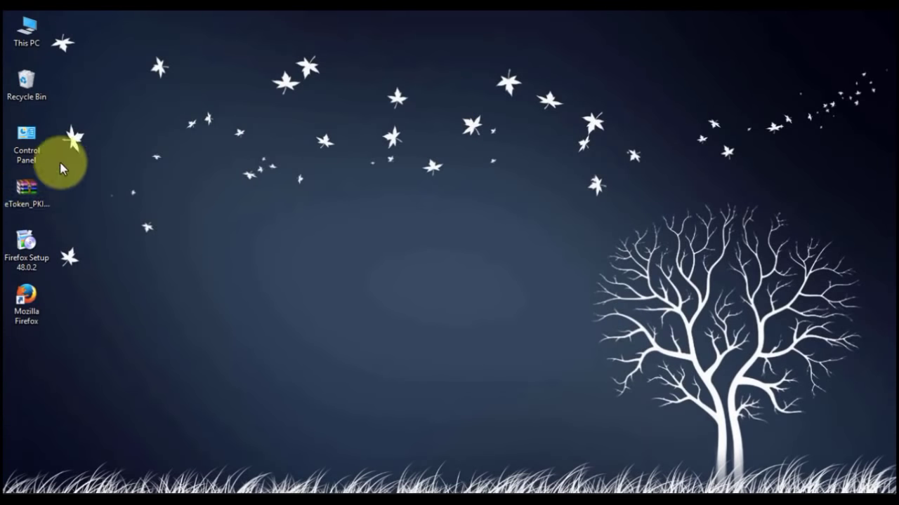
- Extract the eToken_PKIClient-x64bit-5.1SP1 archive onto the desktop and open the extracted folder
right_click(33, 197)
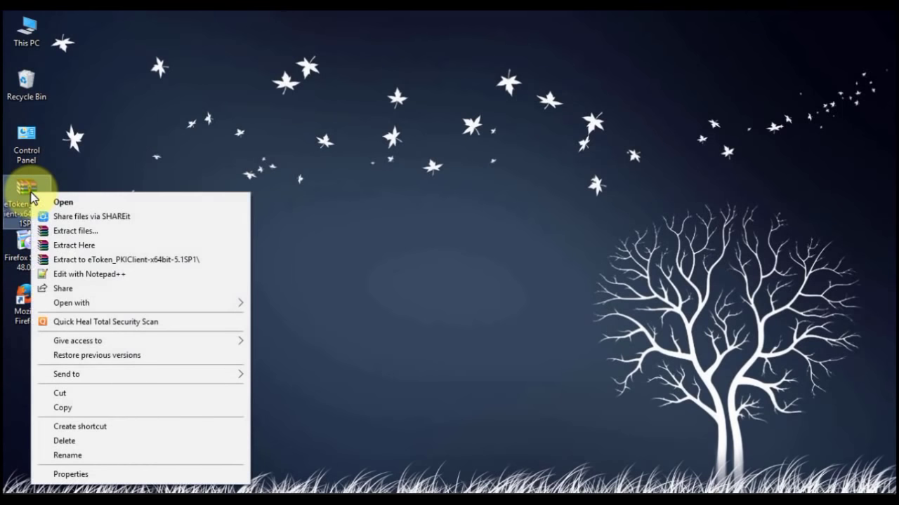
click(87, 247)
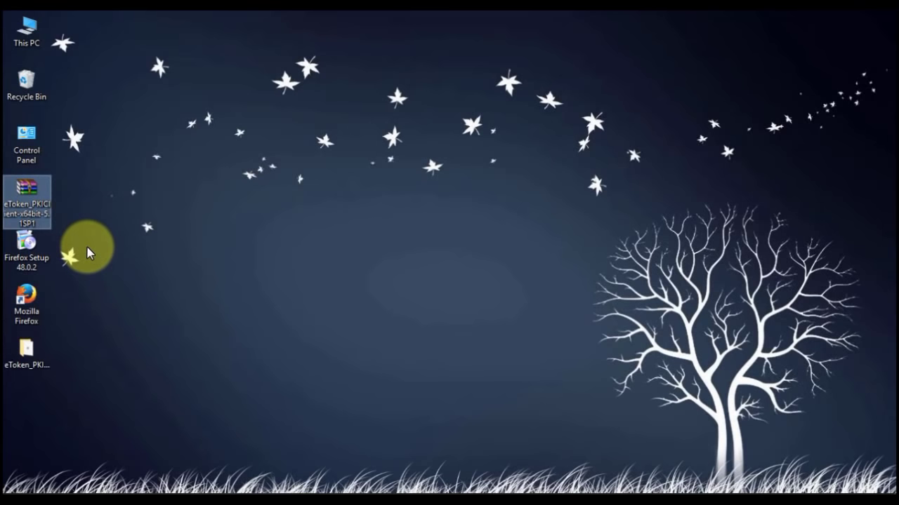
click(33, 348)
double_click(33, 348)
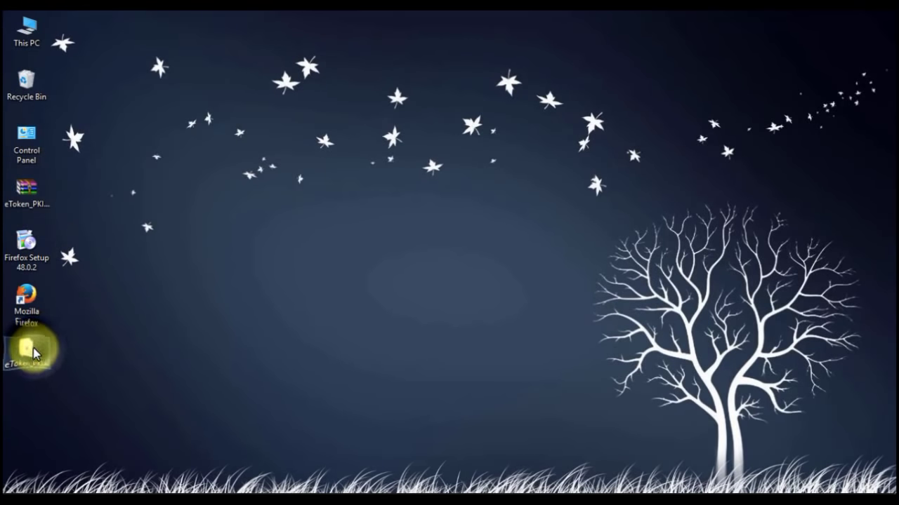
- Install eToken PKI Client 5.1 SP1, skipping the Mozilla Firefox update, and close the installer's folder
double_click(218, 139)
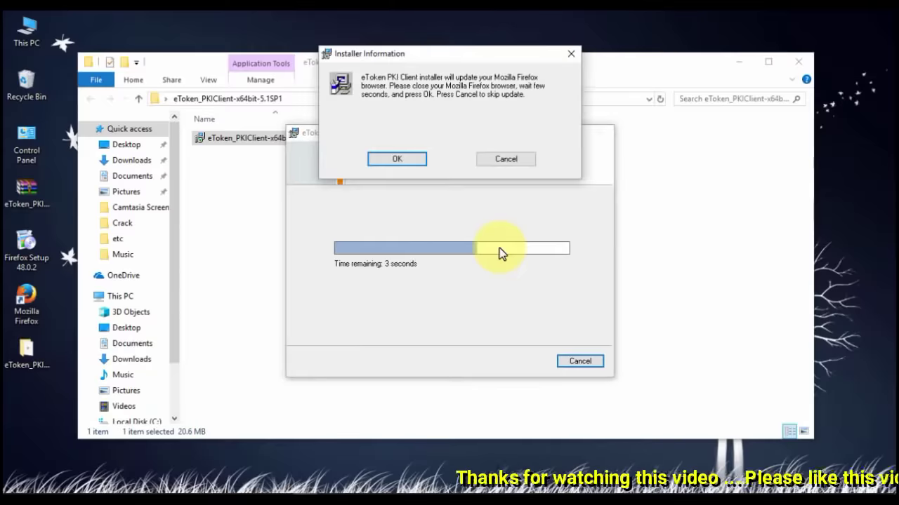
click(506, 161)
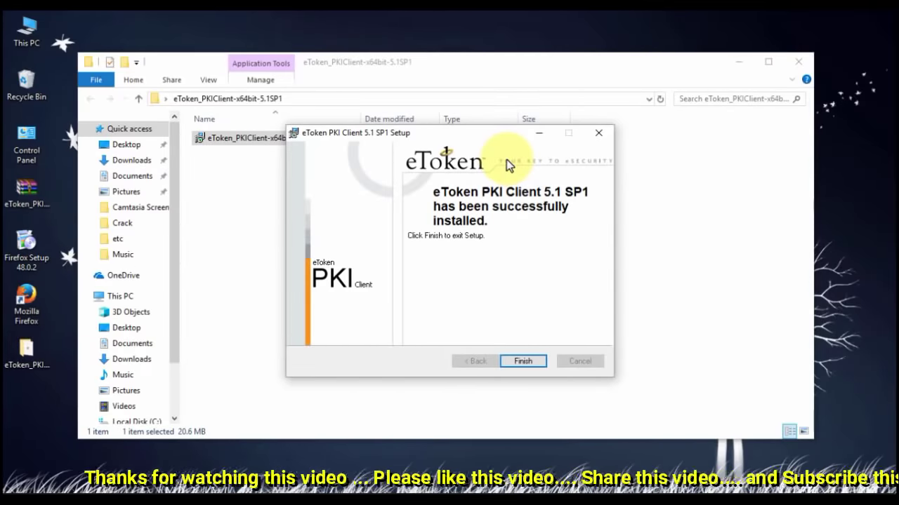
click(527, 359)
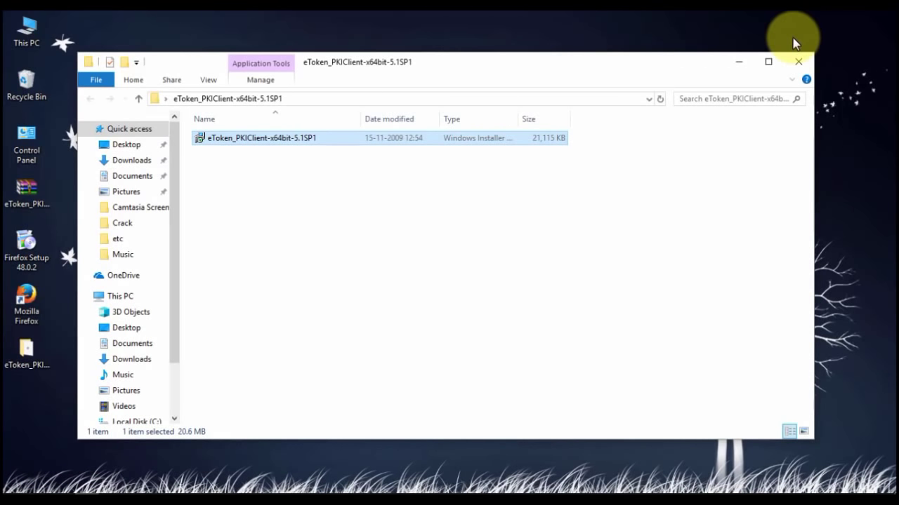
click(798, 65)
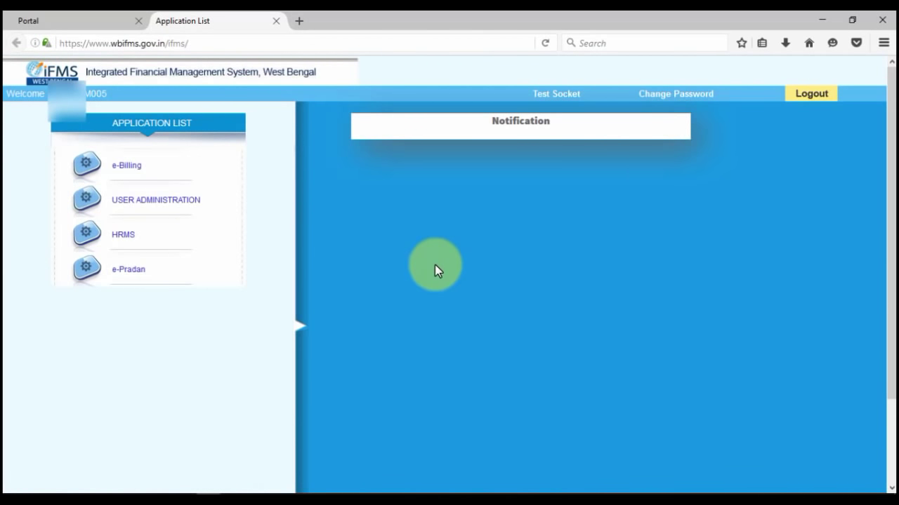
click(127, 172)
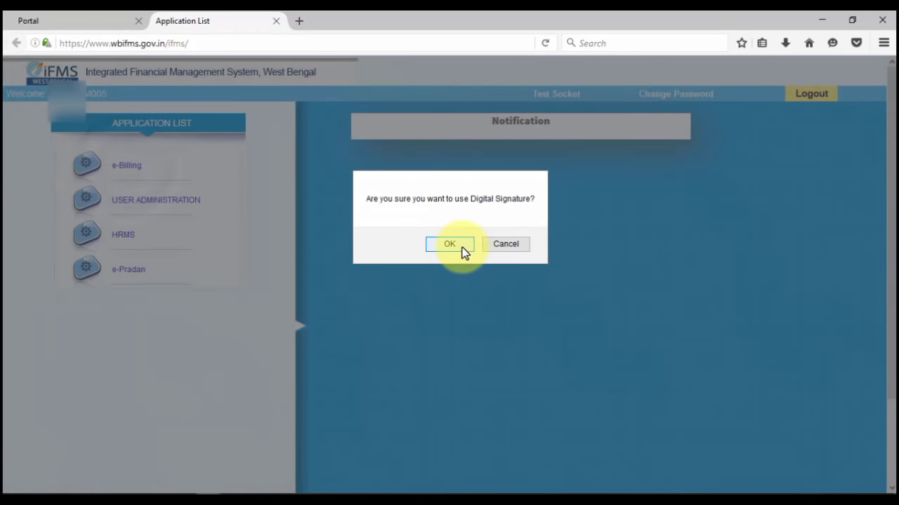
click(450, 244)
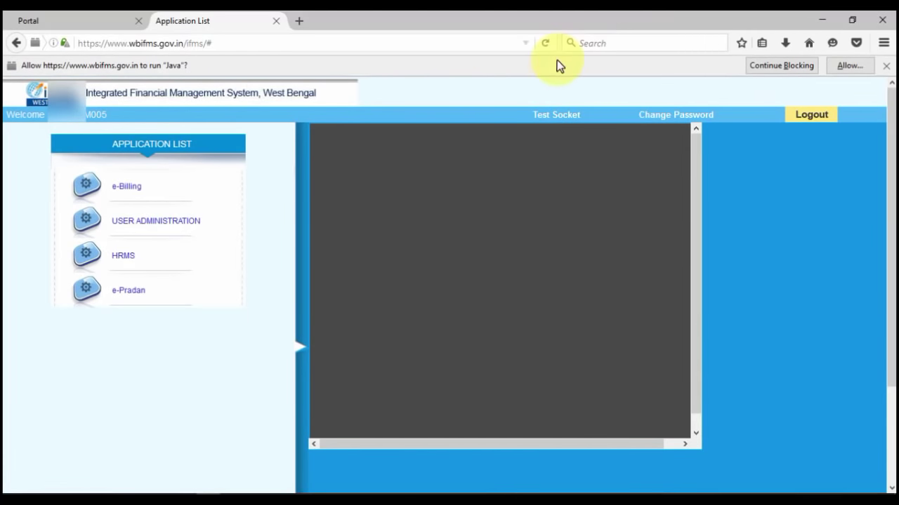
click(851, 66)
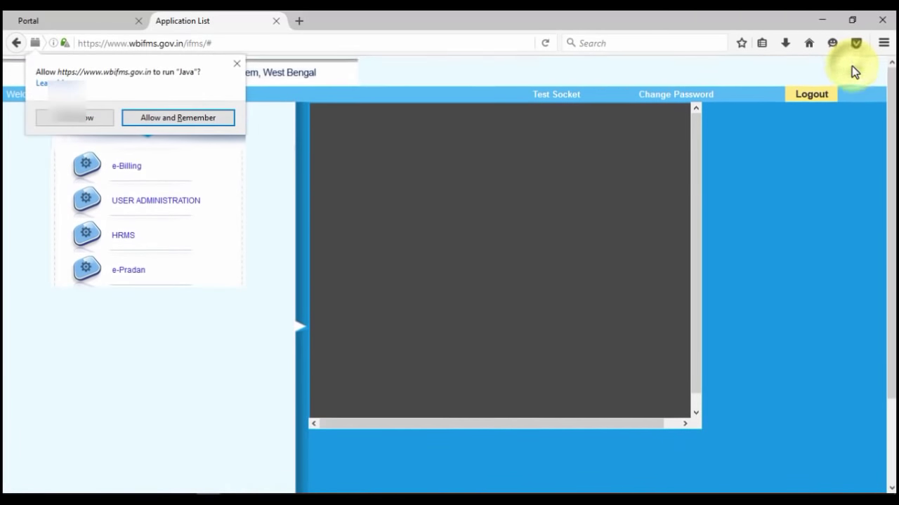
click(200, 117)
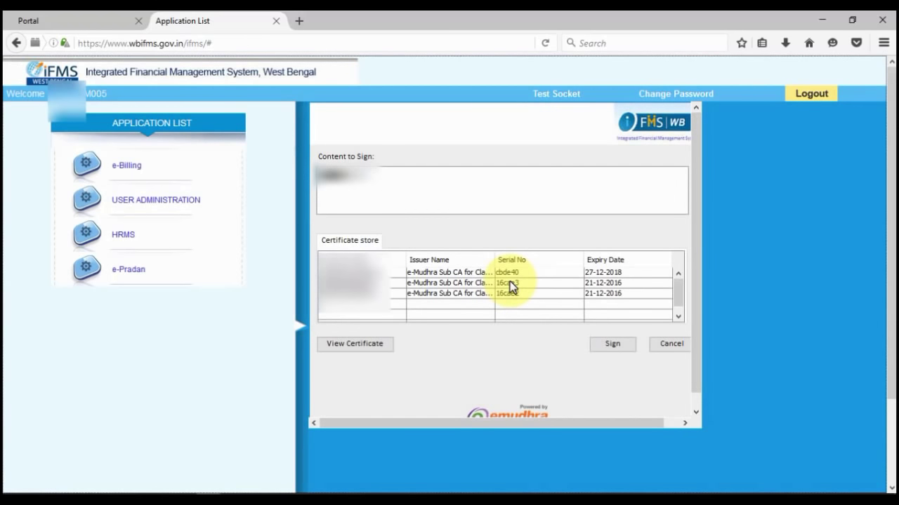
- Sign with the e-Mudhra certificate expiring 27-12-2018, entering the token password
click(451, 272)
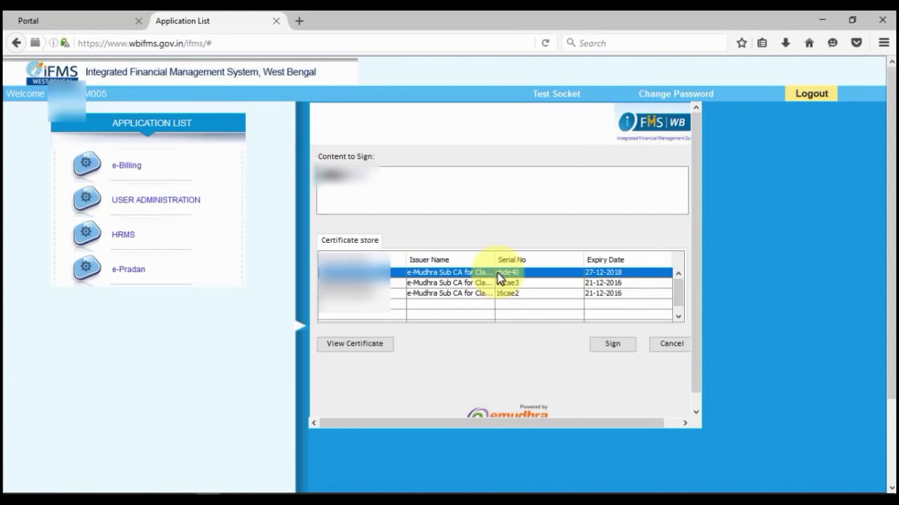
click(610, 346)
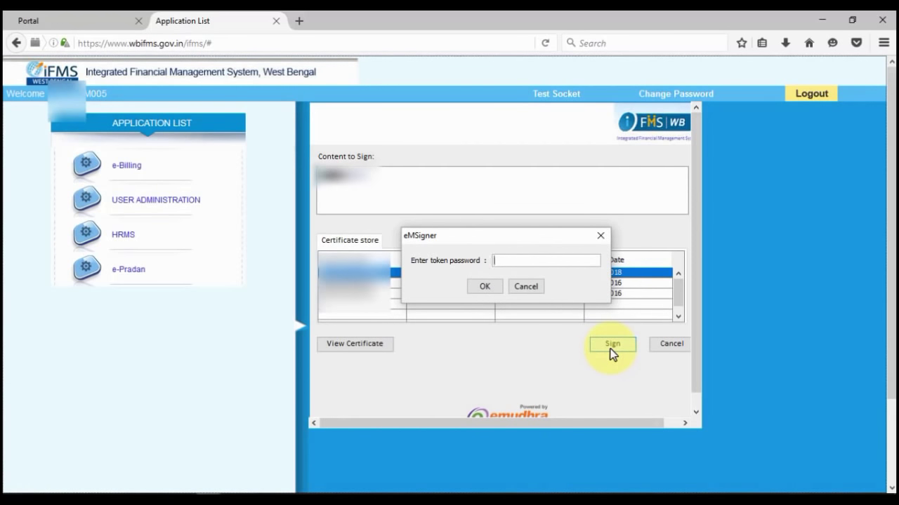
text(••••••••)
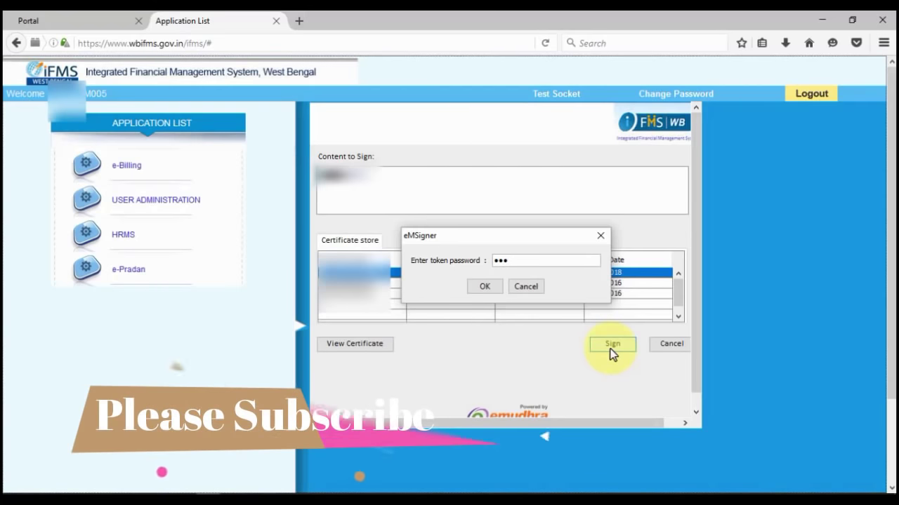
click(495, 290)
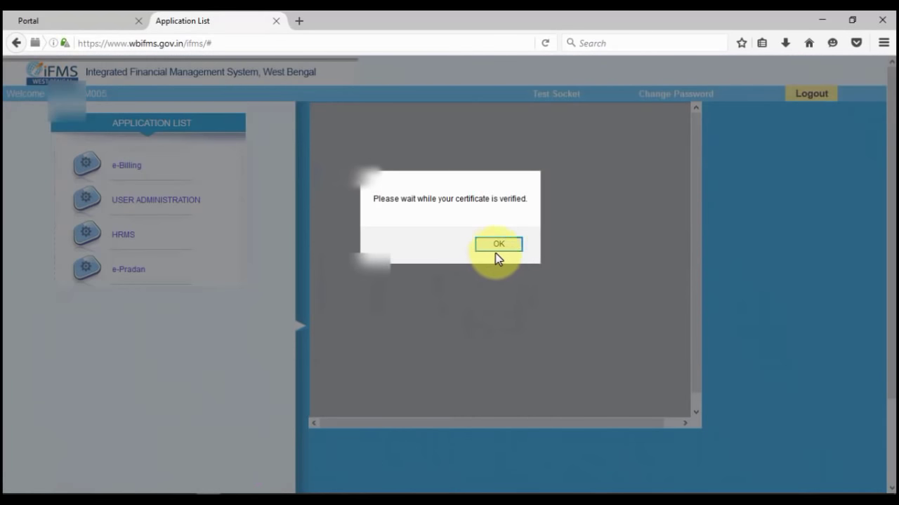
click(496, 251)
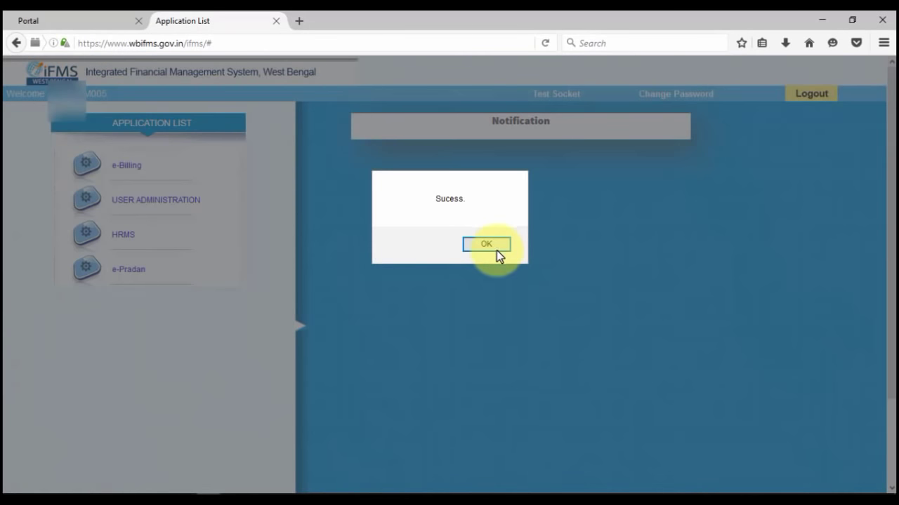
click(496, 250)
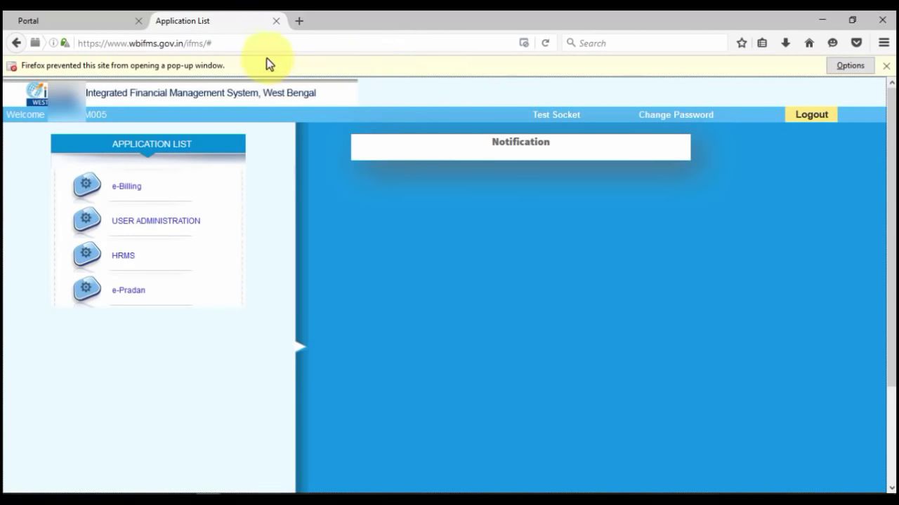
click(850, 66)
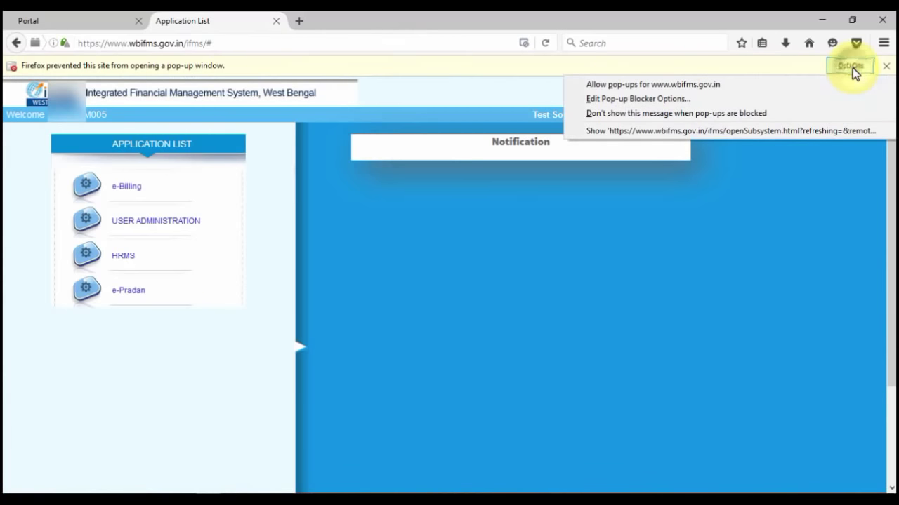
click(770, 86)
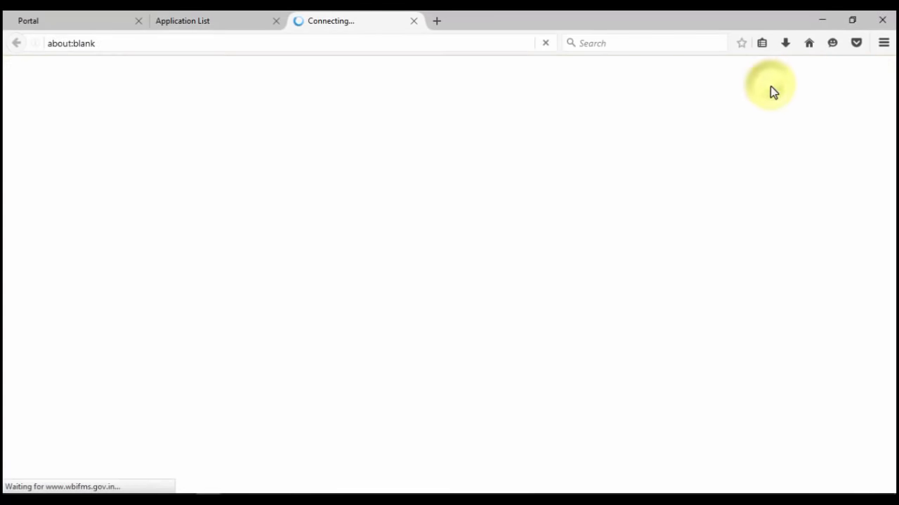